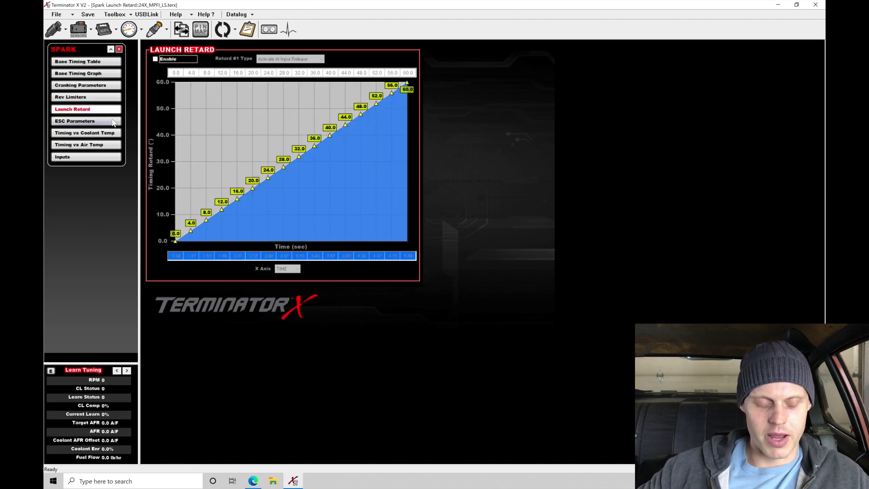
# Open the Spark Timing vs Coolant Temp table under ESC Parameters
pyautogui.click(113, 122)
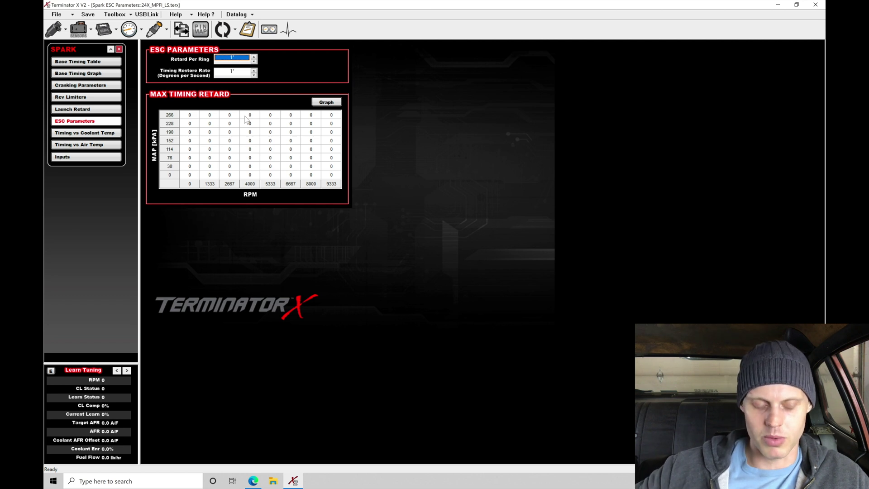
pyautogui.click(113, 133)
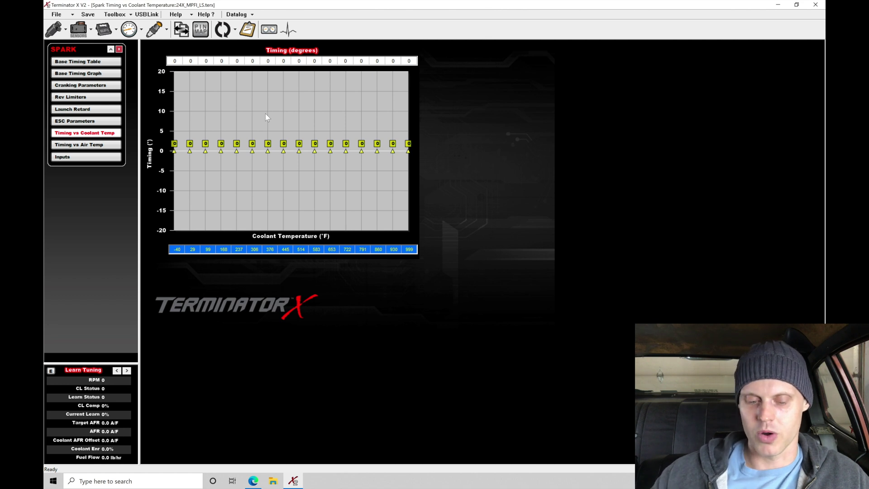
# Set the last coolant temperature axis cell to 280 °F
pyautogui.click(183, 253)
pyautogui.click(412, 254)
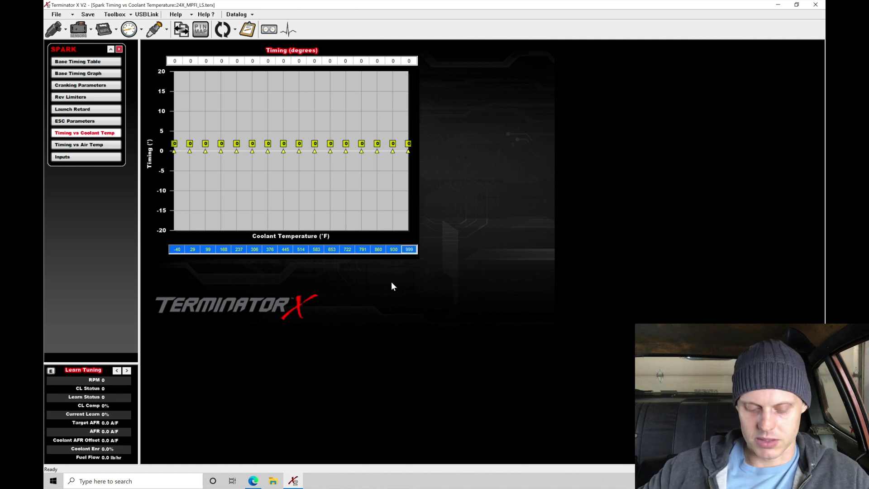
pyautogui.write('280')
pyautogui.press('Return')
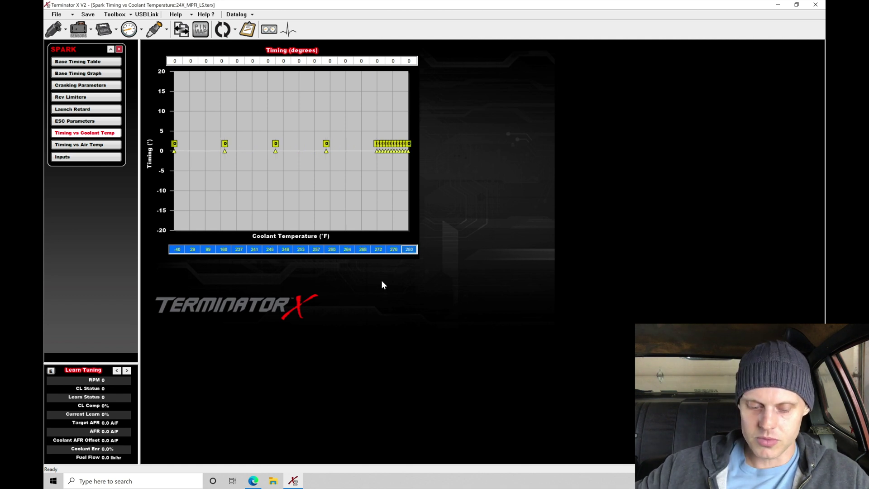
# Fill the coolant axis evenly from -40 to 280 °F in 16 steps
pyautogui.click(181, 250)
pyautogui.click(239, 250)
pyautogui.click(404, 252)
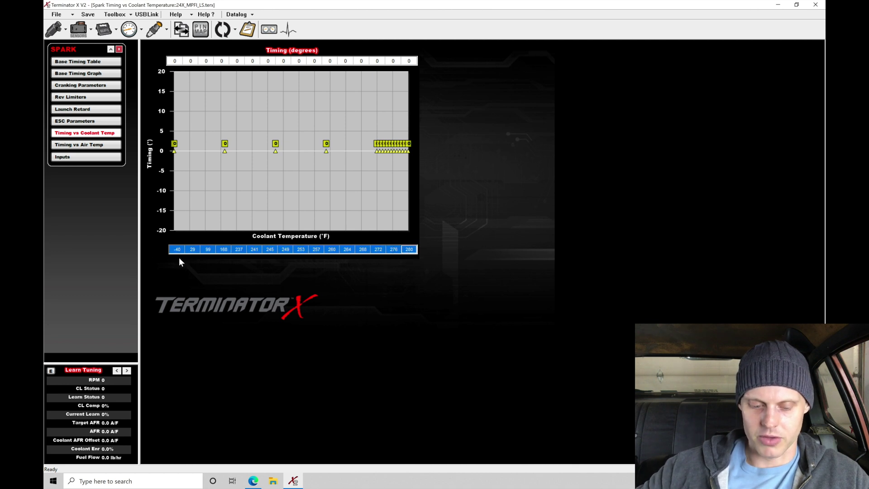
pyautogui.rightClick(406, 252)
pyautogui.click(425, 297)
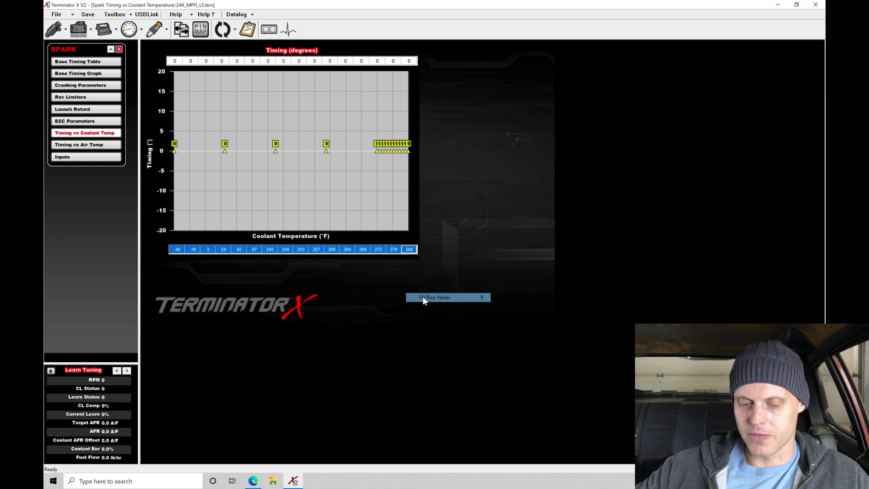
pyautogui.click(392, 249)
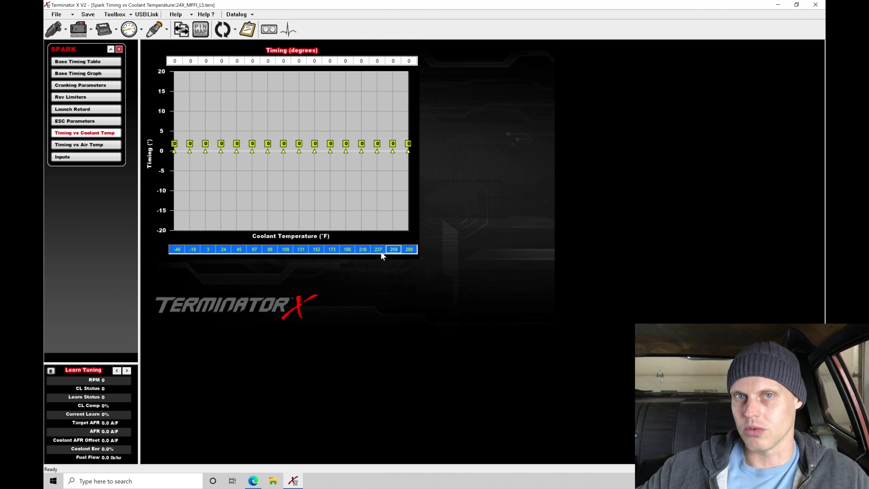
pyautogui.click(350, 250)
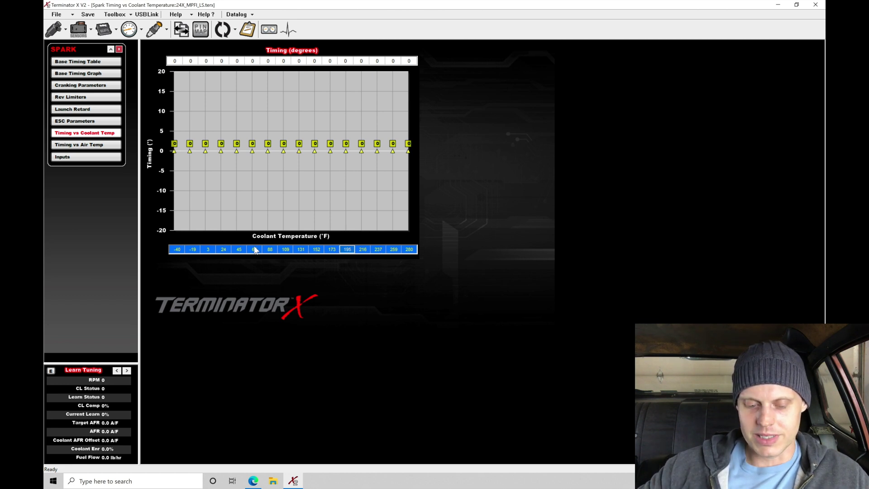
# Enter 6° timing from -40 to 67 °F, interpolating to 3° at 88 °F and 0° at 109 °F
pyautogui.moveTo(174, 60); pyautogui.dragTo(249, 65)
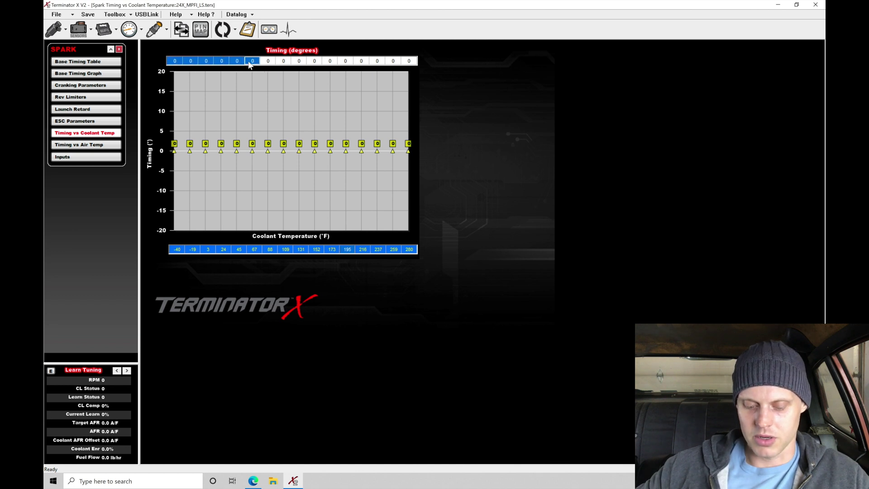
pyautogui.write('6')
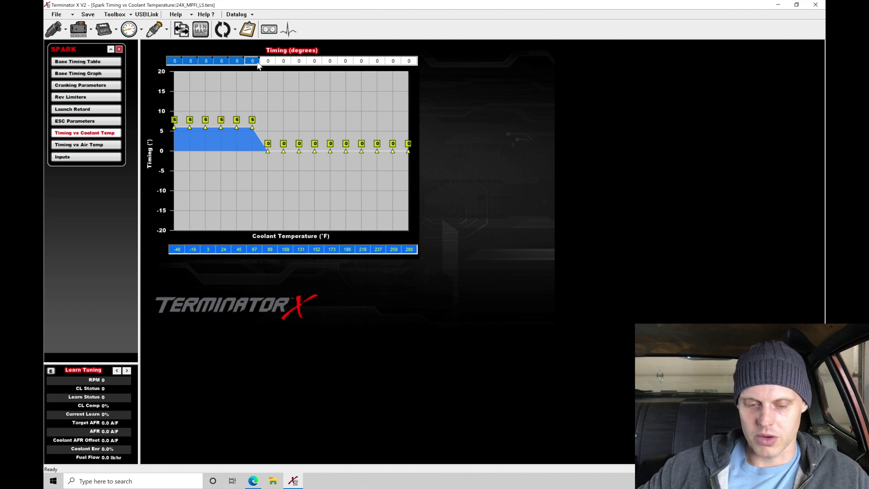
pyautogui.moveTo(258, 63); pyautogui.dragTo(284, 63)
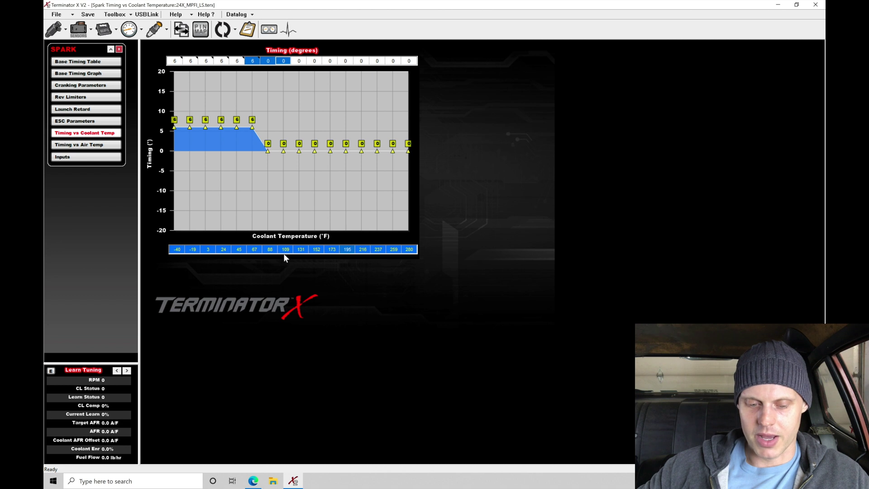
pyautogui.rightClick(281, 63)
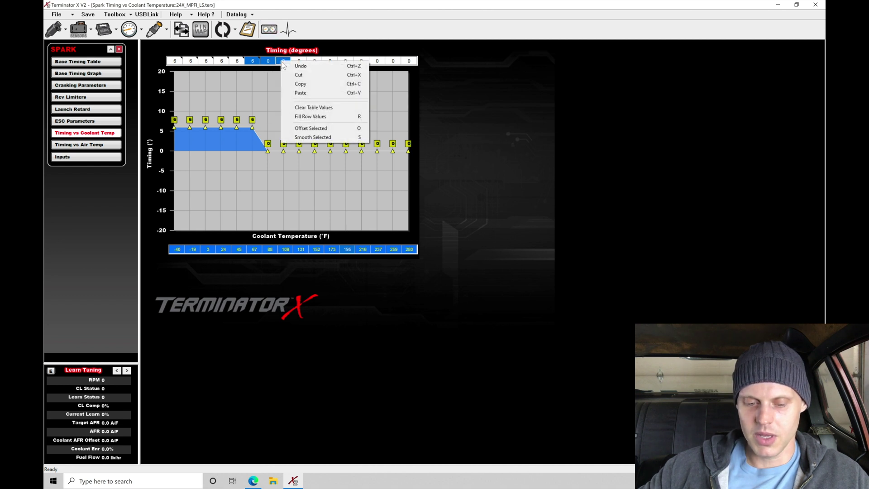
pyautogui.click(305, 117)
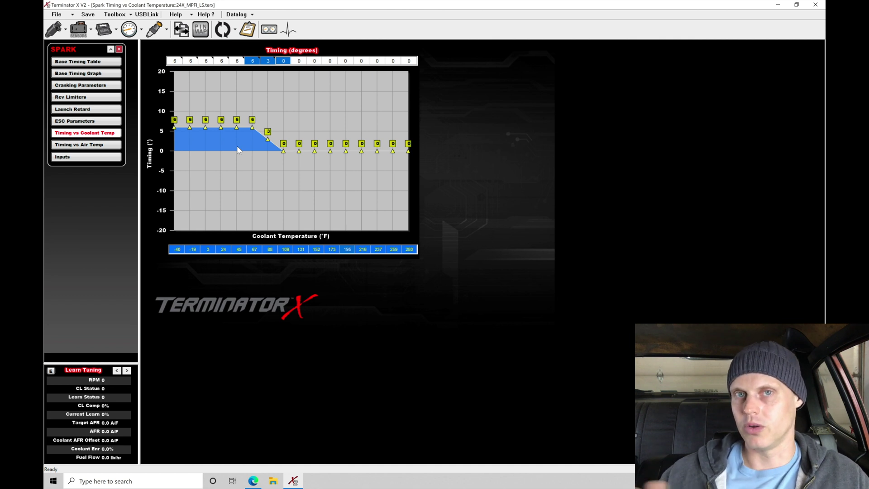
# Enter -2° timing at 237 °F and -10° at 280 °F
pyautogui.click(302, 63)
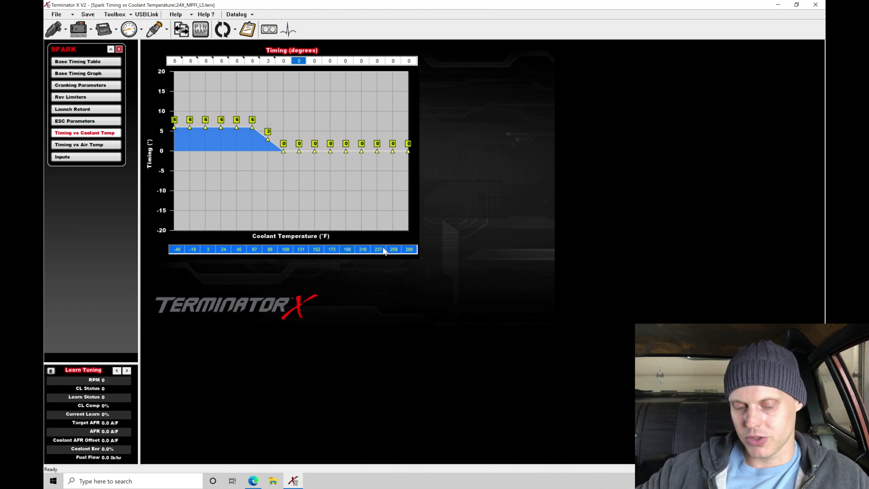
pyautogui.click(374, 64)
pyautogui.write('-2')
pyautogui.press('Return')
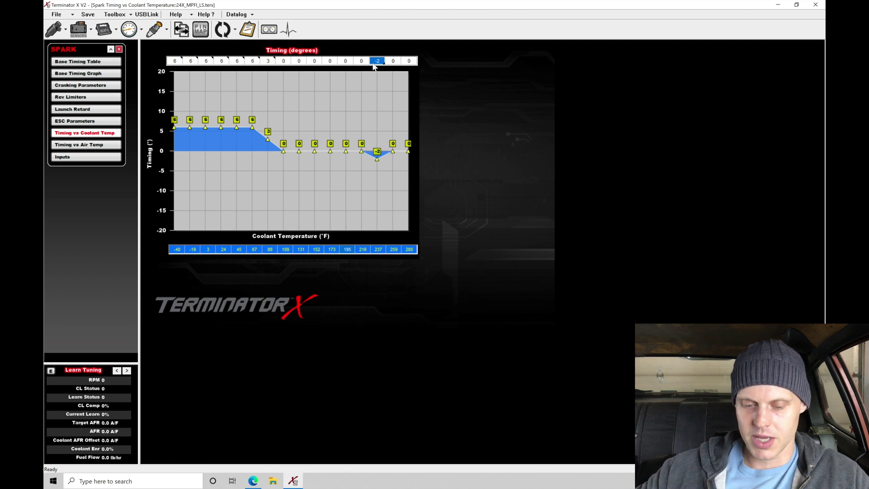
pyautogui.click(410, 63)
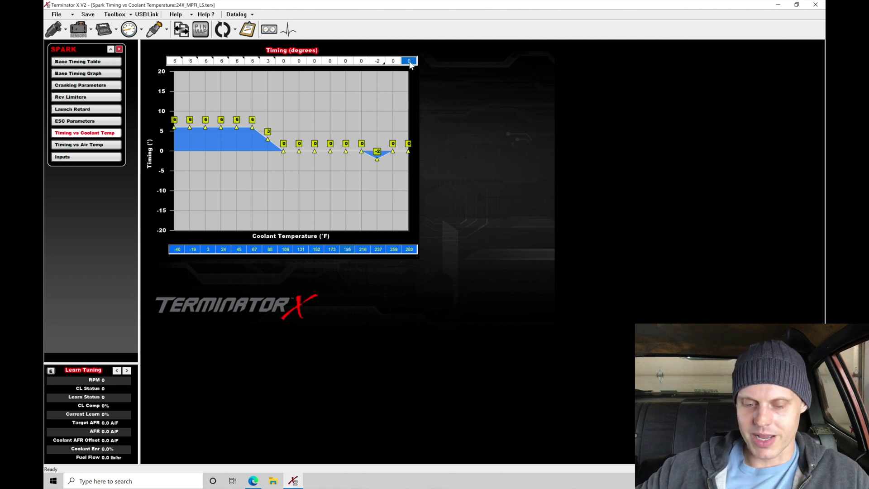
pyautogui.write('-10')
pyautogui.press('Return')
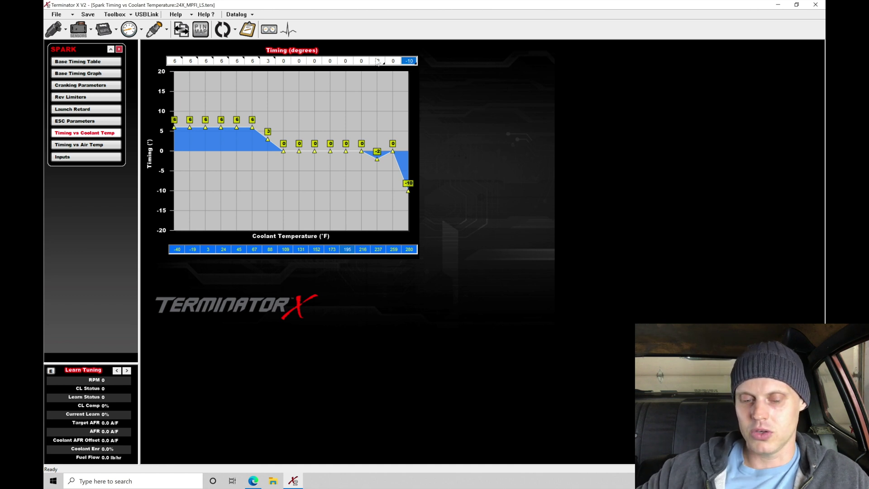
# Interpolate the 237–280 °F timing cells so 259 °F gets -6°
pyautogui.click(407, 66)
pyautogui.moveTo(378, 61); pyautogui.dragTo(406, 63)
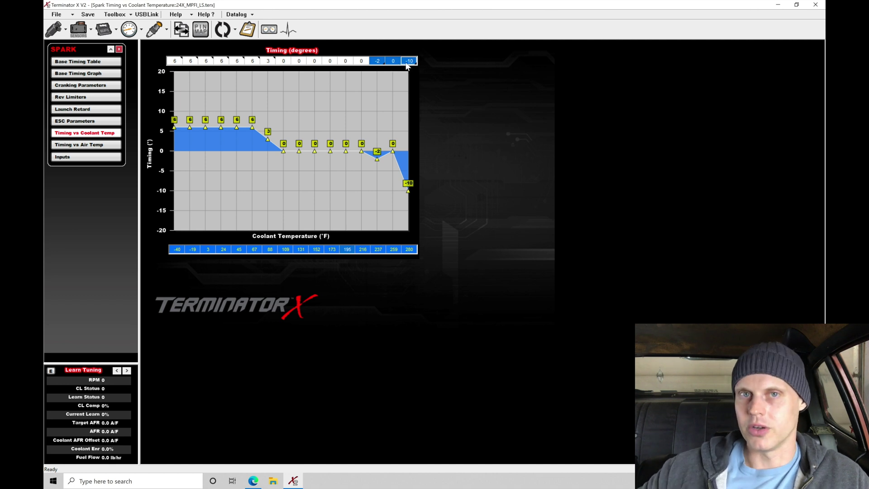
pyautogui.rightClick(406, 66)
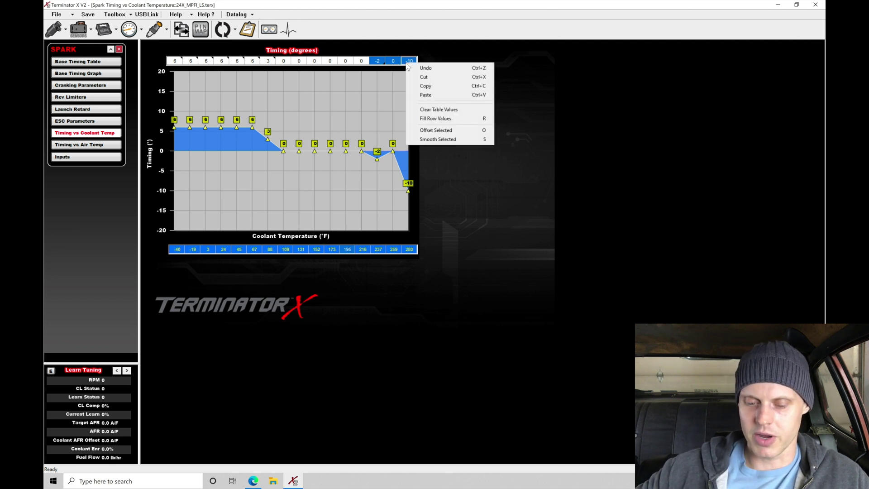
pyautogui.click(423, 117)
pyautogui.click(382, 62)
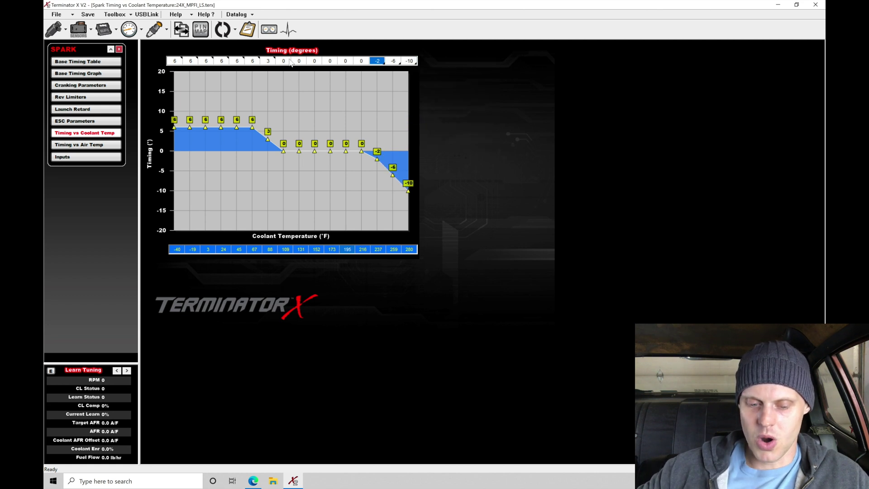
pyautogui.moveTo(288, 62); pyautogui.dragTo(364, 63)
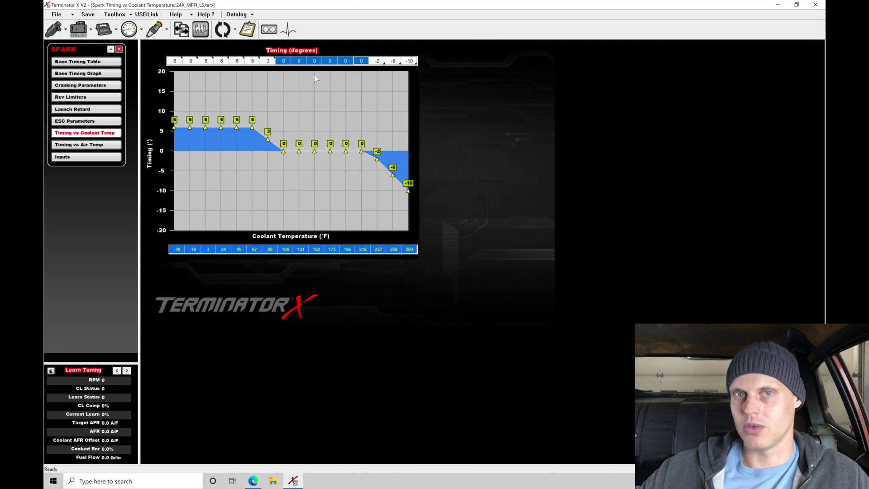
# In the Timing vs Air Temp table, set the top axis value to 280 and fill evenly from -40
pyautogui.click(80, 144)
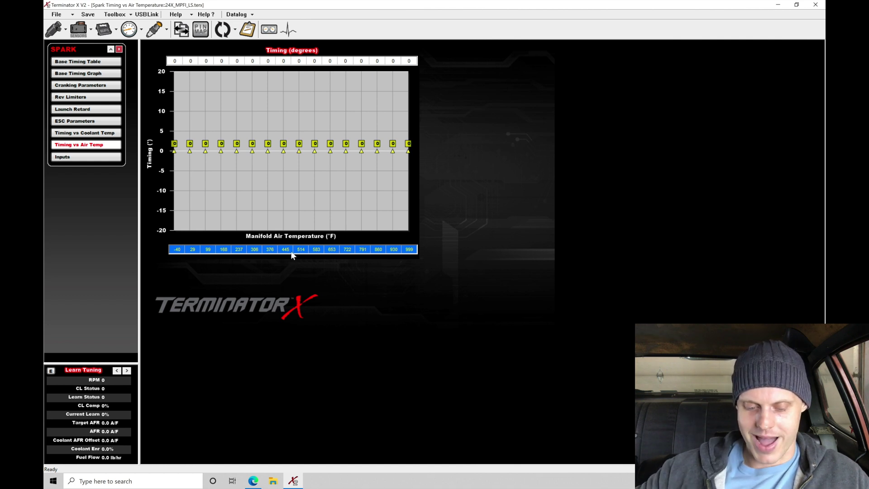
pyautogui.click(175, 249)
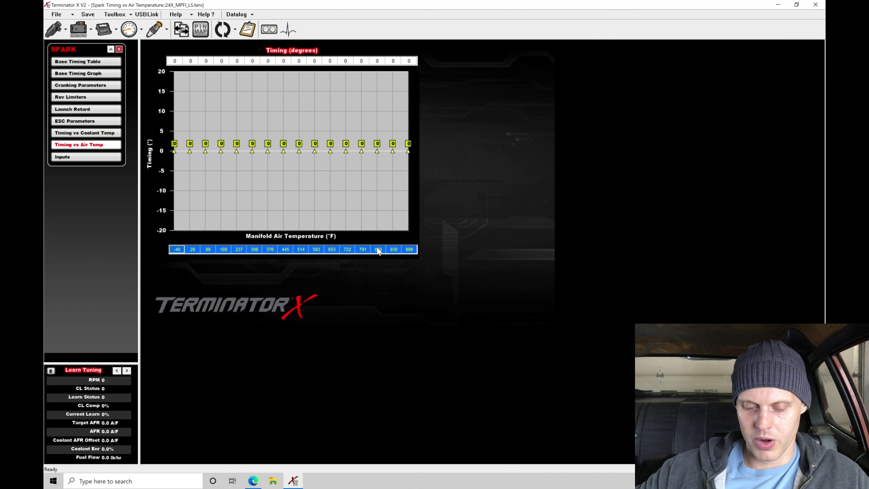
pyautogui.click(406, 253)
pyautogui.doubleClick(409, 252)
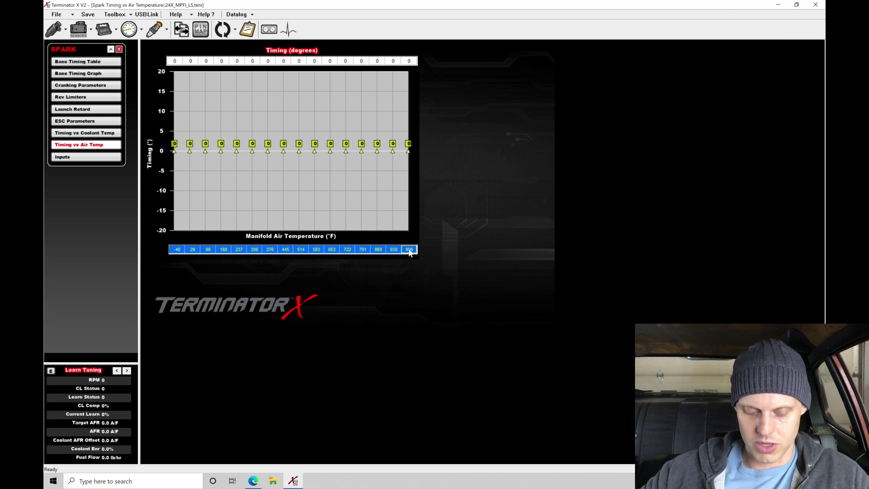
pyautogui.write('280')
pyautogui.press('Return')
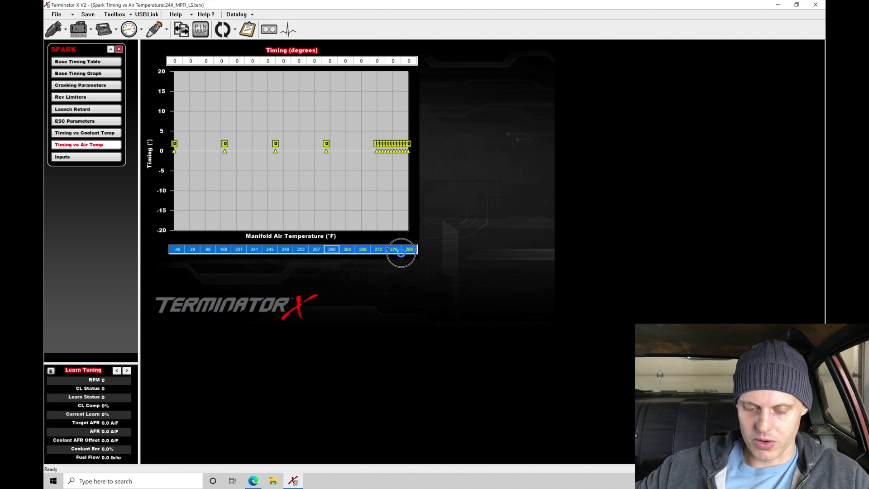
pyautogui.rightClick(411, 254)
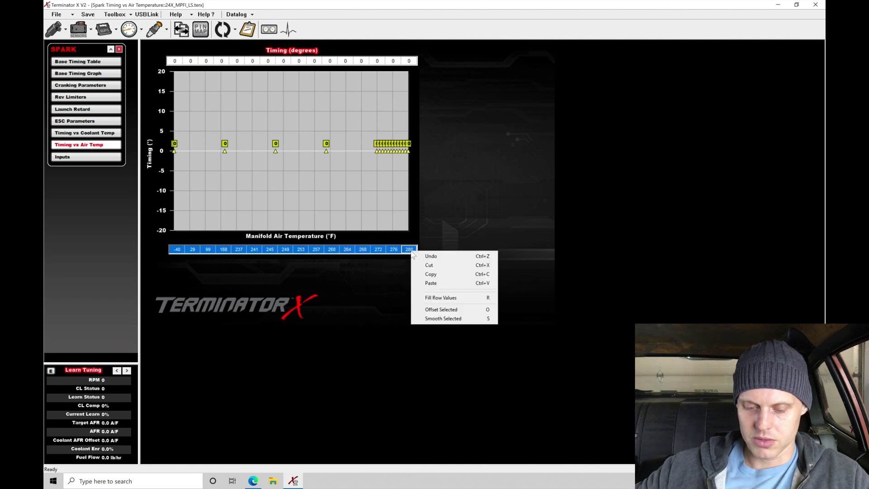
pyautogui.click(436, 297)
pyautogui.click(363, 249)
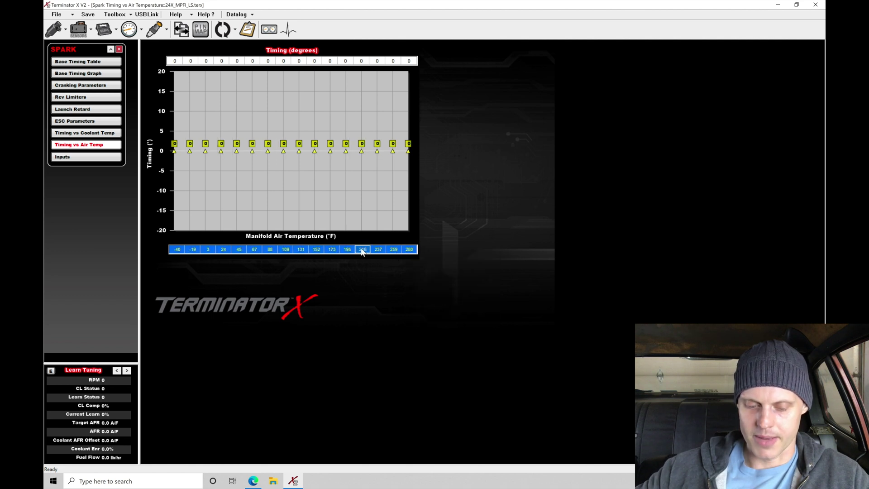
# Set air-temperature timing to -2° at 152 °F and -10° at 280 °F, ramping linearly between
pyautogui.click(317, 63)
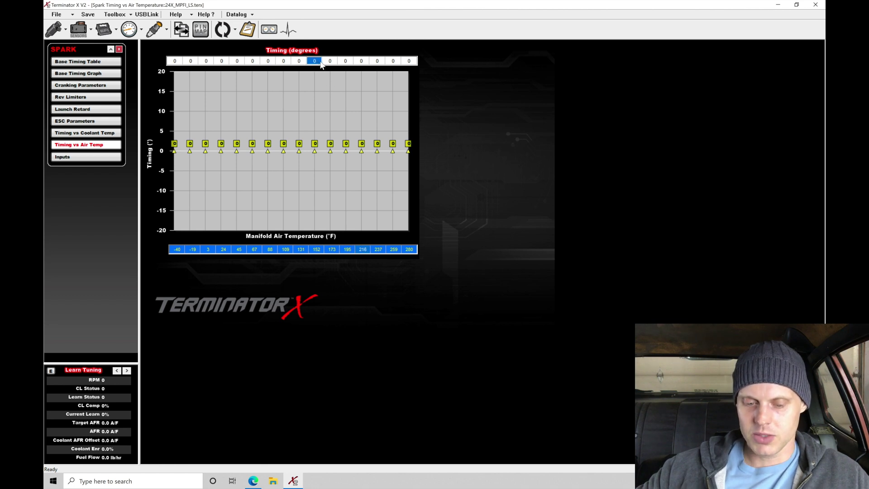
pyautogui.write('-')
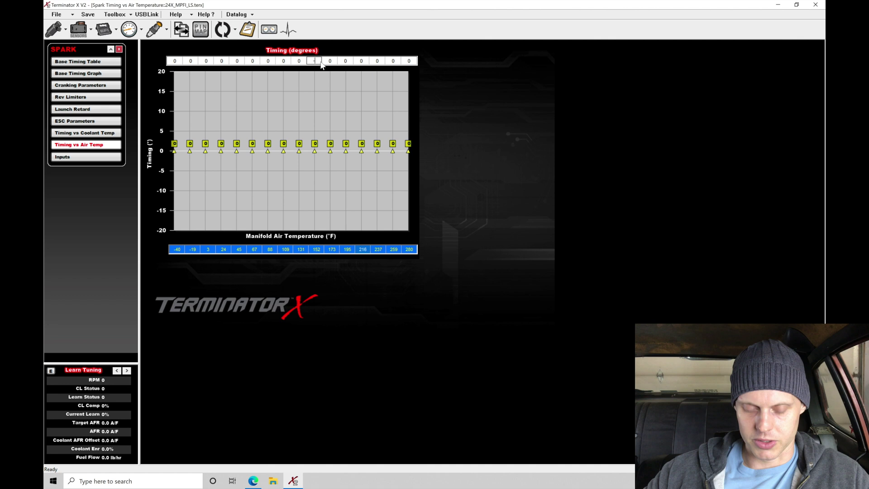
pyautogui.write('2')
pyautogui.press('Return')
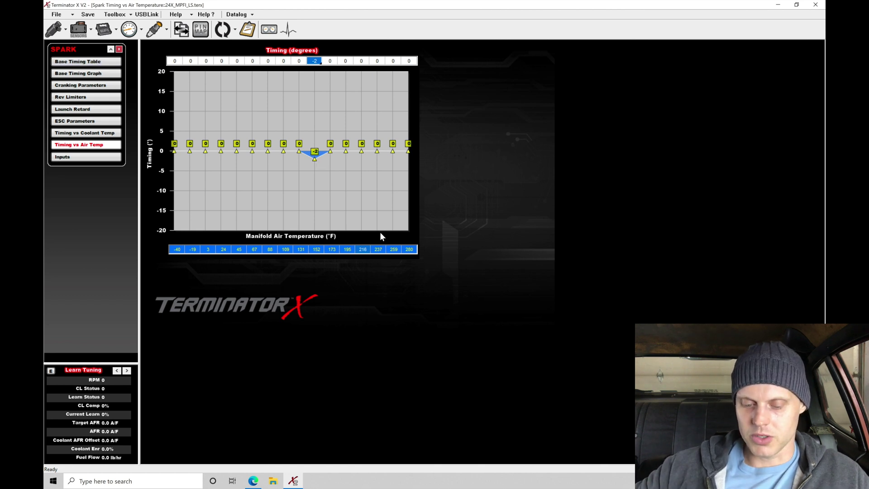
pyautogui.click(410, 61)
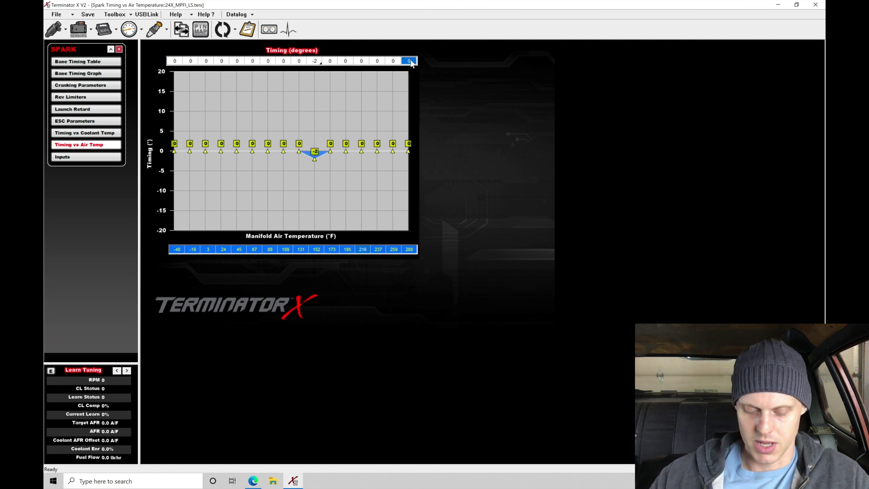
pyautogui.write('-10')
pyautogui.press('Return')
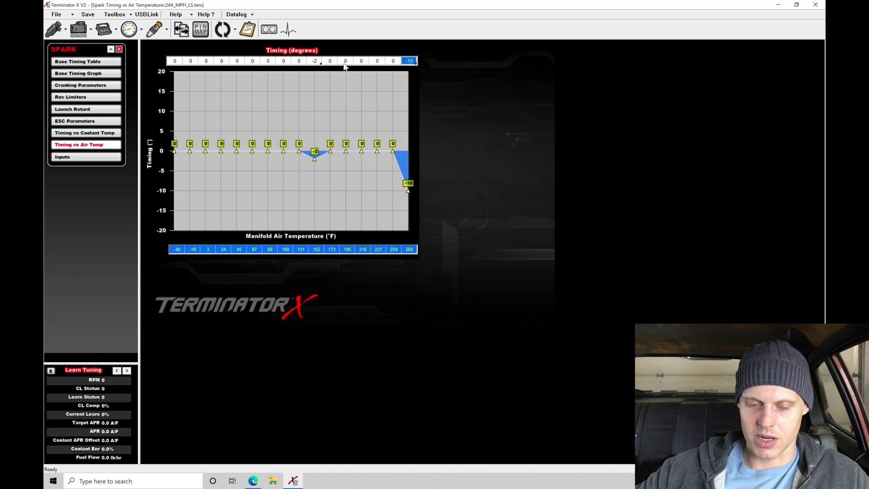
pyautogui.moveTo(314, 60); pyautogui.dragTo(408, 61)
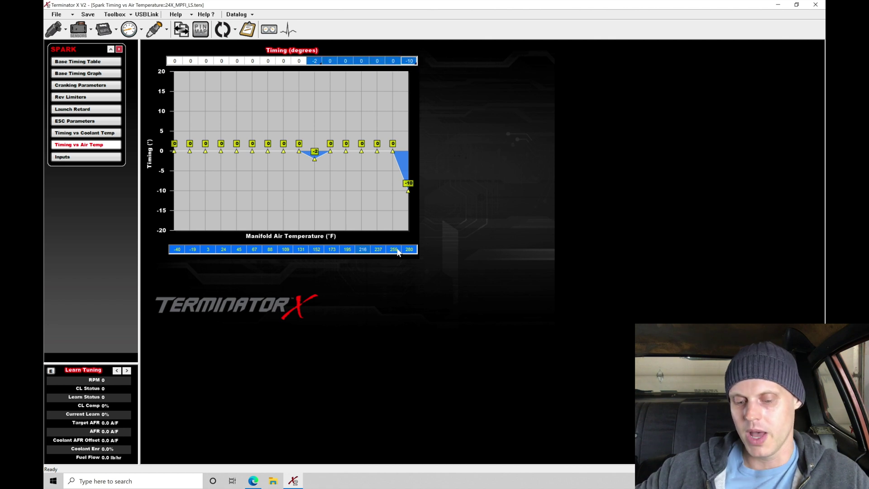
pyautogui.rightClick(355, 64)
pyautogui.click(376, 112)
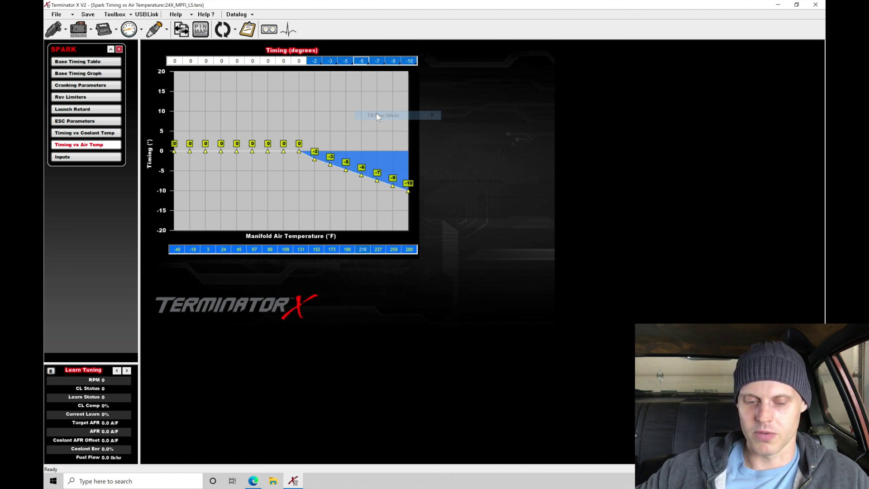
# Close the Spark settings and bring up the Idle IAC settings page
pyautogui.click(101, 161)
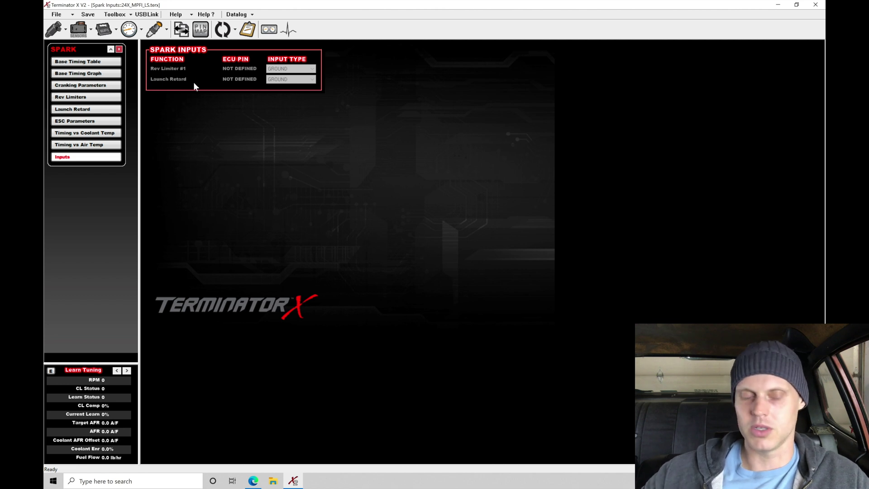
pyautogui.click(119, 48)
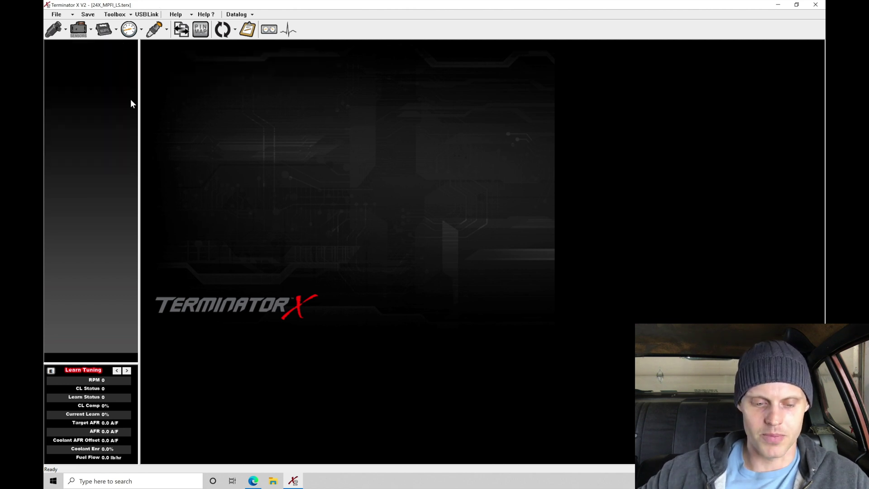
pyautogui.click(129, 29)
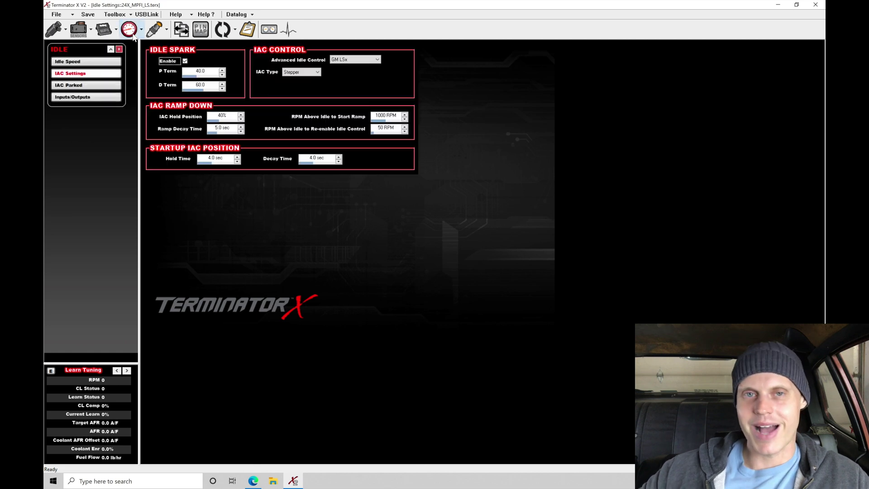
# Show the Target Idle Speed curve from the Idle side panel
pyautogui.click(105, 63)
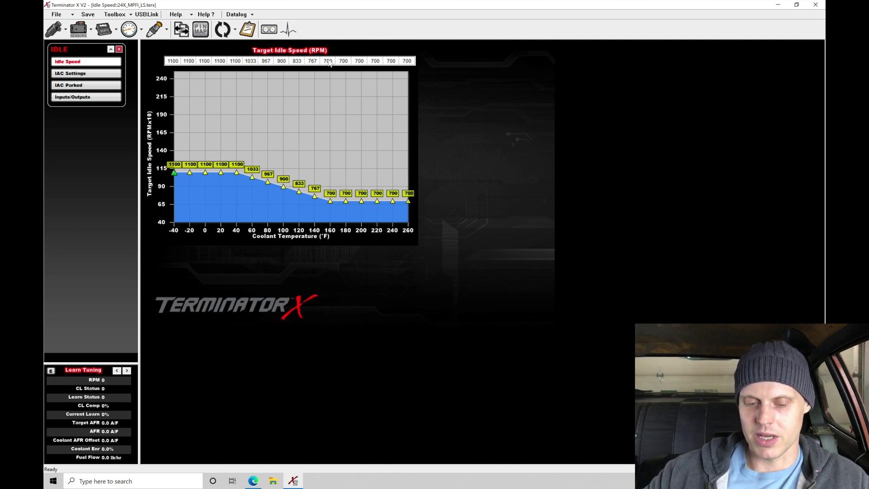
# Set idle targets to 850 RPM for 160–260 °F and 1200 RPM for -40–80 °F
pyautogui.moveTo(329, 60); pyautogui.dragTo(424, 61)
pyautogui.write('85')
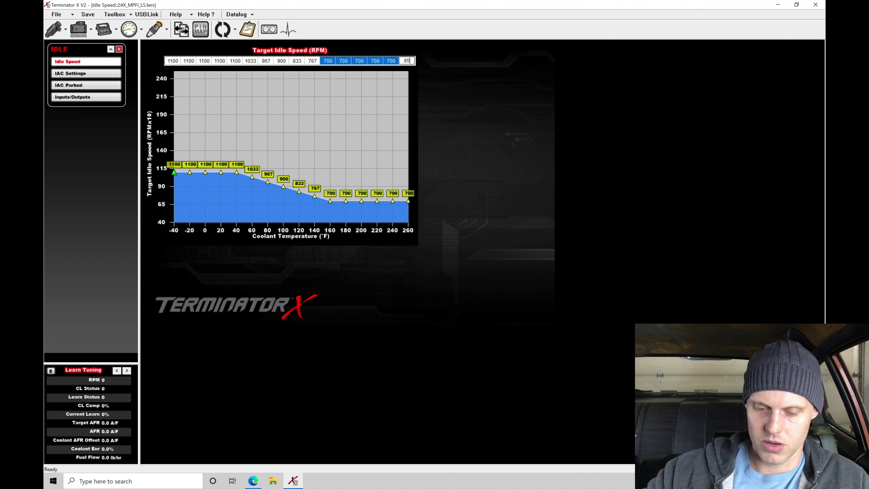
pyautogui.write('0')
pyautogui.press('Return')
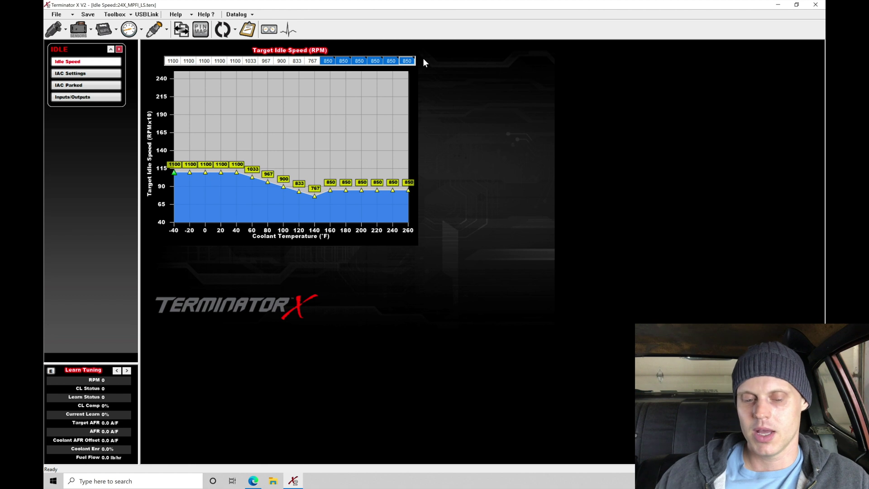
pyautogui.moveTo(175, 64); pyautogui.dragTo(266, 67)
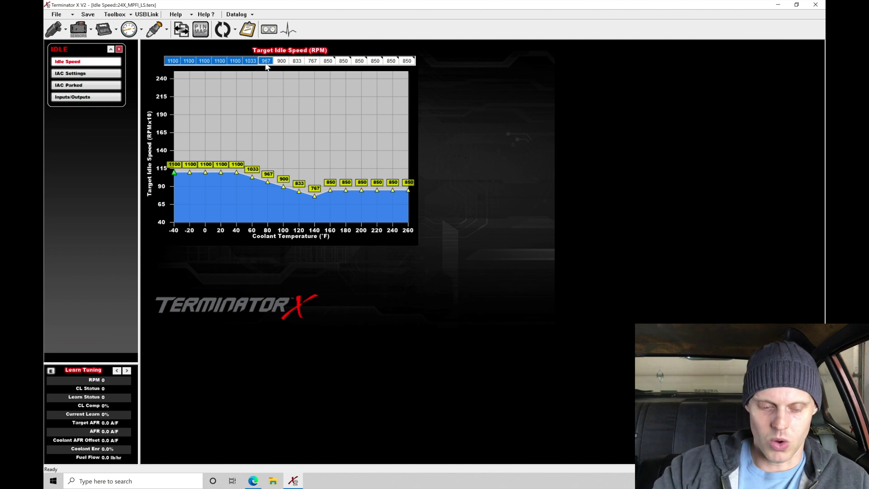
pyautogui.write('1200')
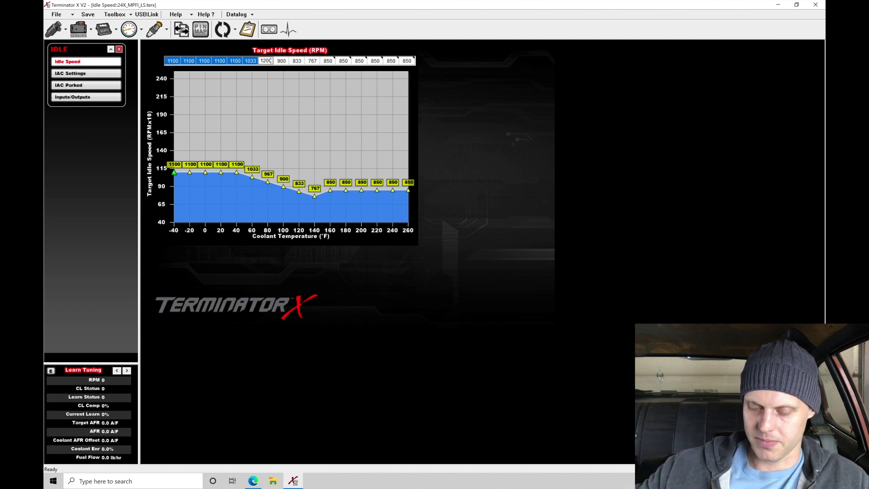
pyautogui.press('Return')
# Interpolate the 80–160 °F idle cells evenly between 1200 and 850 RPM
pyautogui.moveTo(327, 67); pyautogui.dragTo(265, 64)
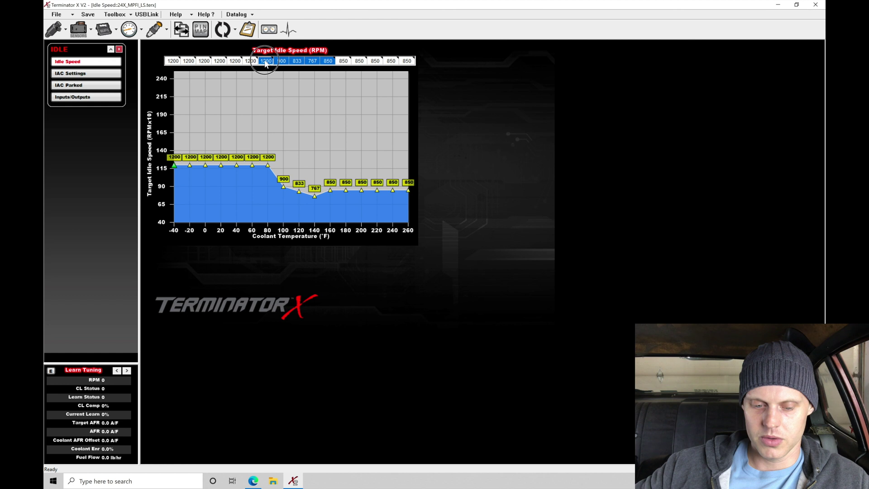
pyautogui.rightClick(296, 64)
pyautogui.click(319, 109)
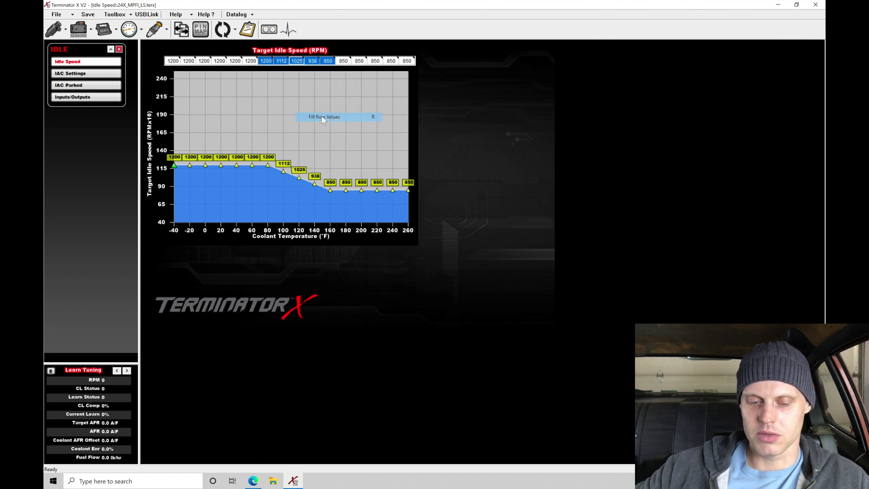
pyautogui.click(331, 62)
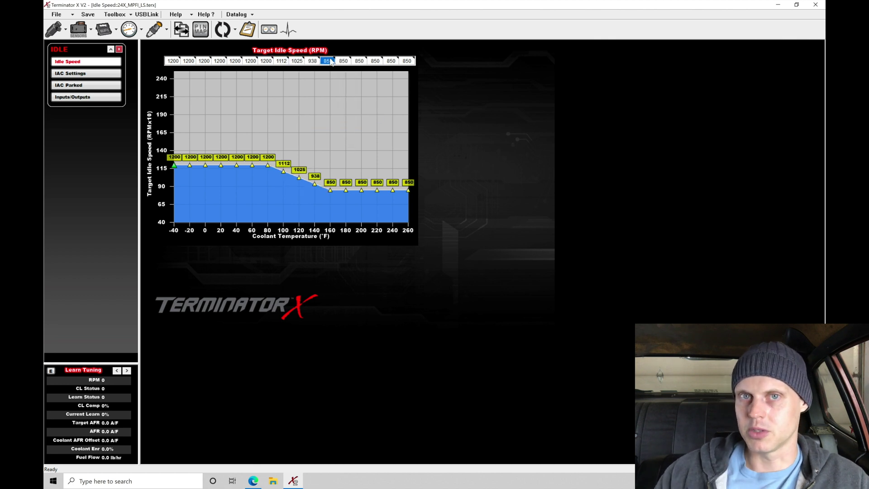